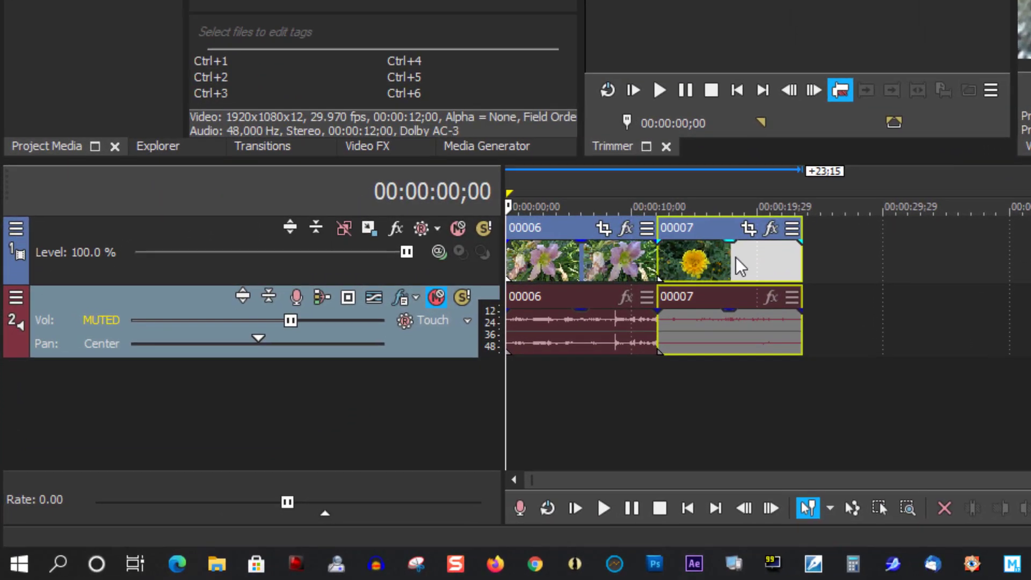
- Overlap clip 00007 with the end of clip 00006 to make a crossfade of about 2:04, and play it back
drag(735, 256, 760, 257)
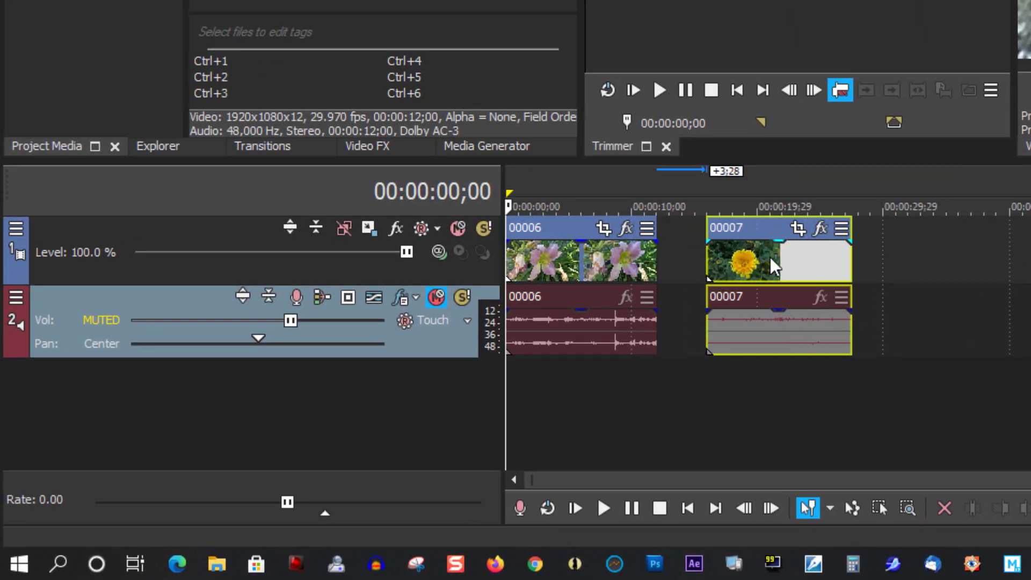
drag(771, 257, 693, 257)
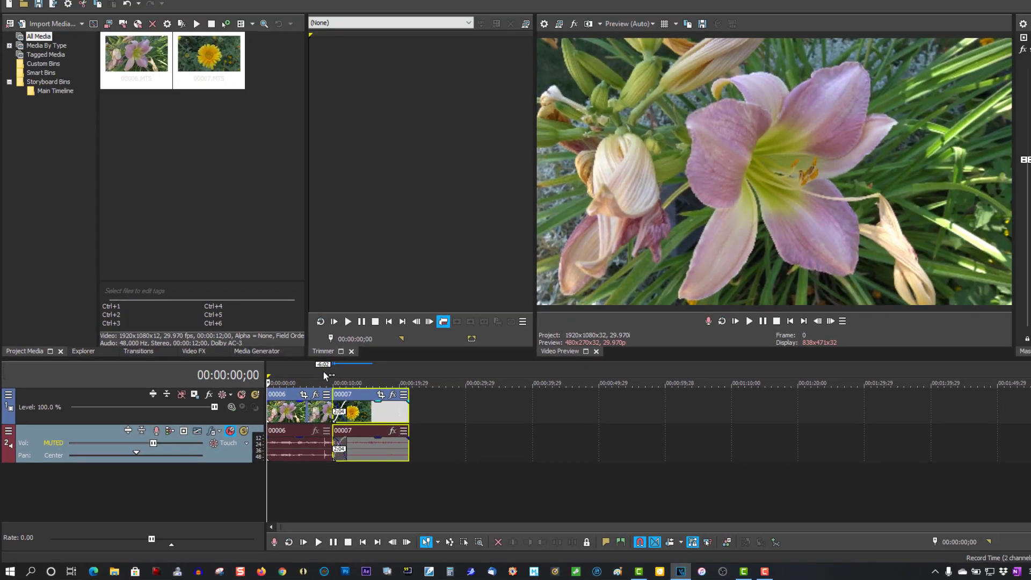
click(324, 372)
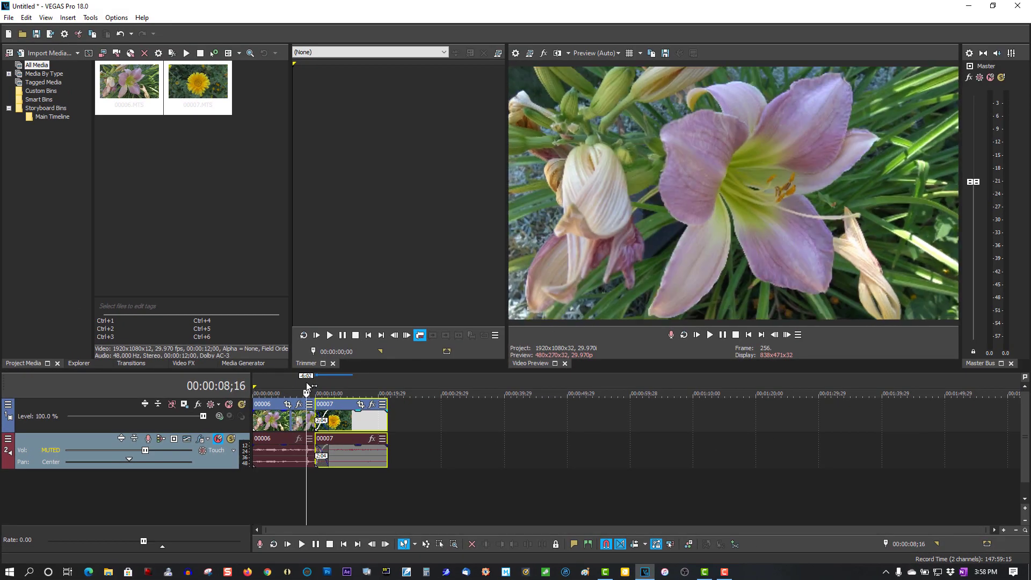
click(709, 335)
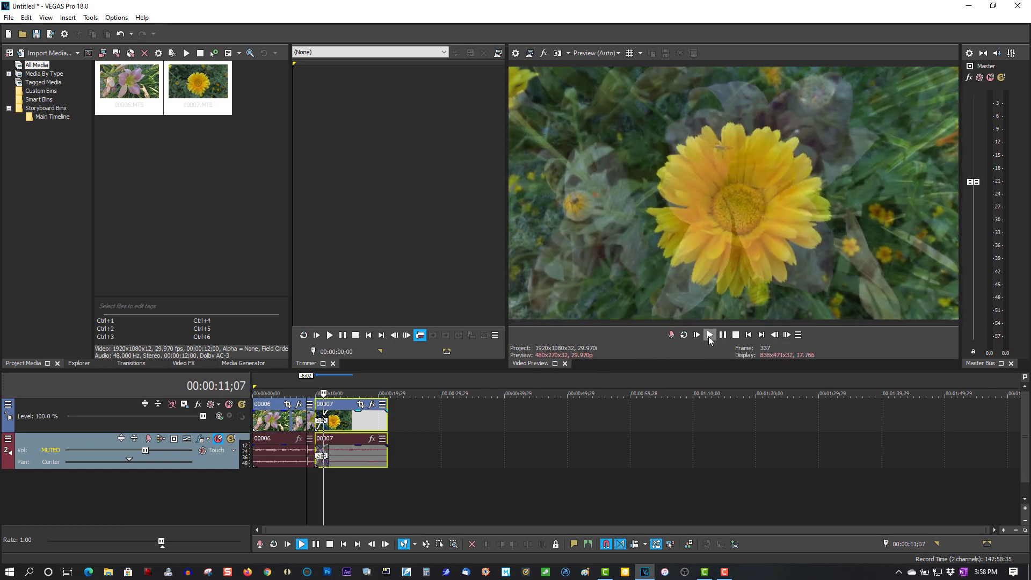
click(710, 336)
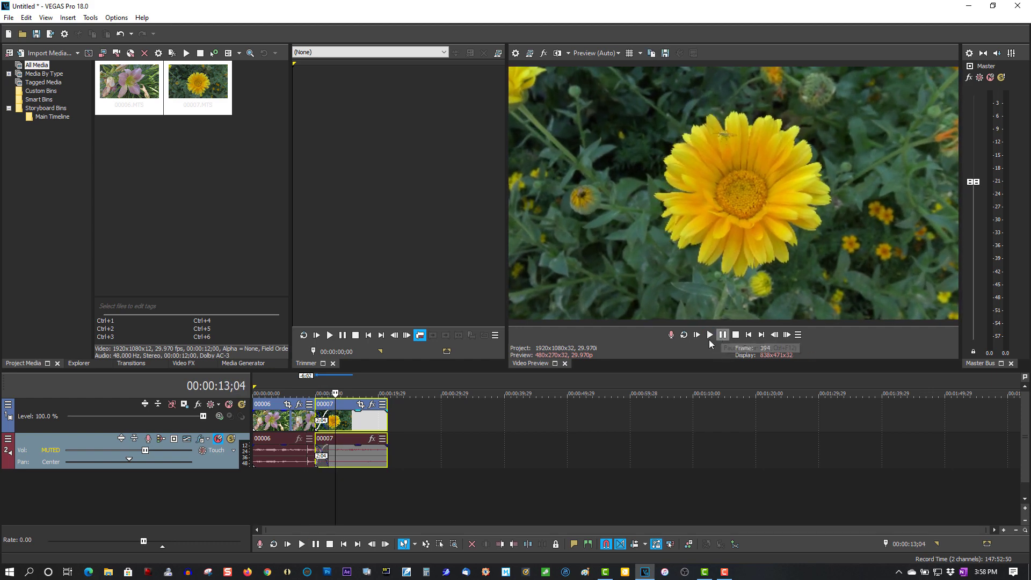
- Browse the available transitions and apply the 3D Blinds Simple preset to the crossfade between clips 00006 and 00007
click(296, 383)
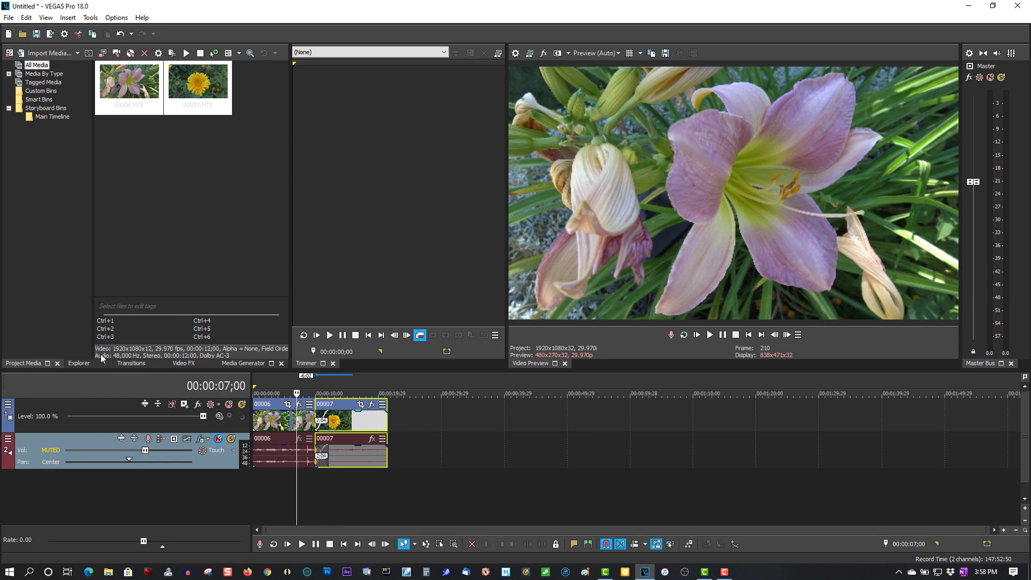
click(130, 364)
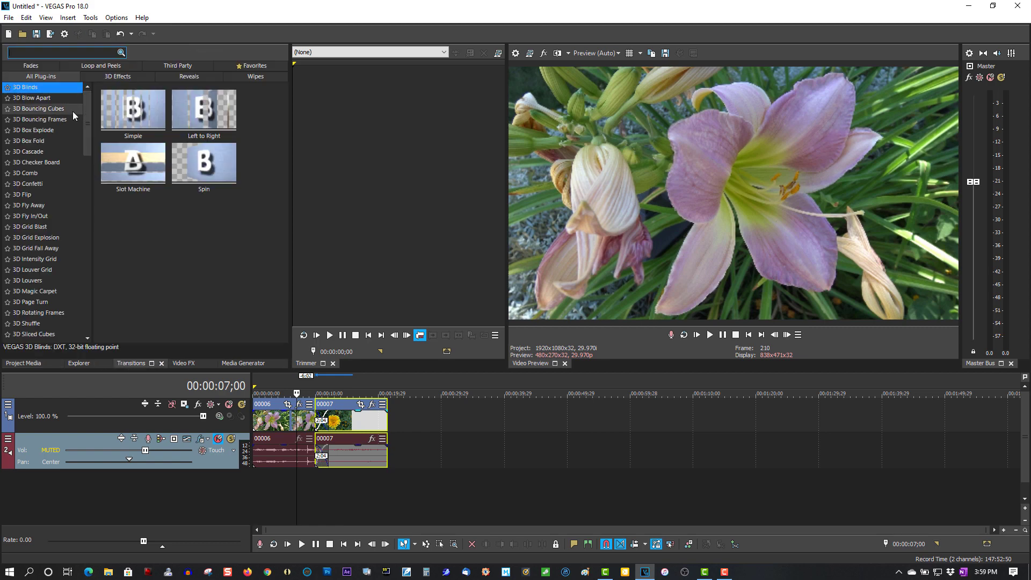
drag(89, 102, 93, 317)
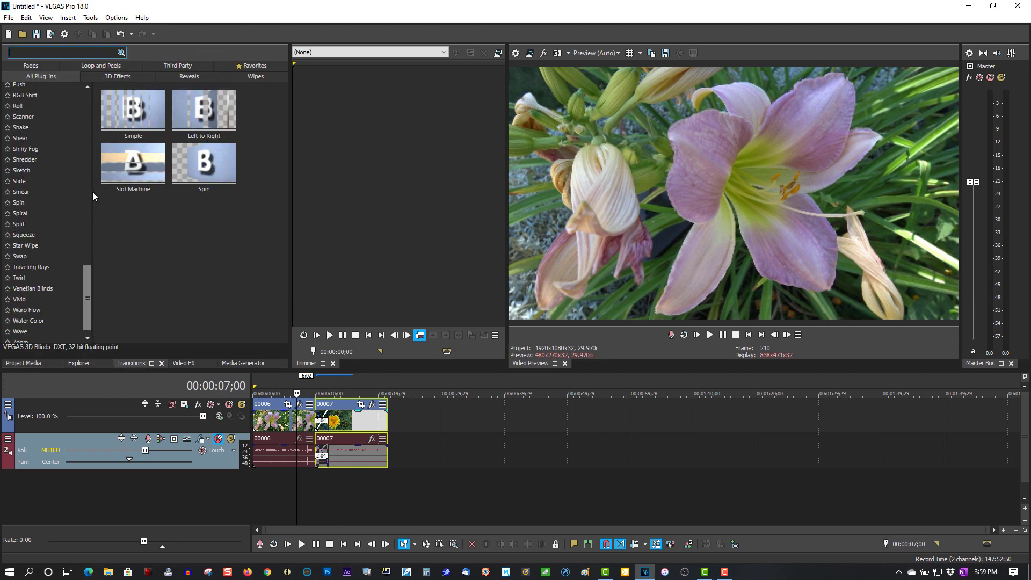
drag(92, 192, 95, 95)
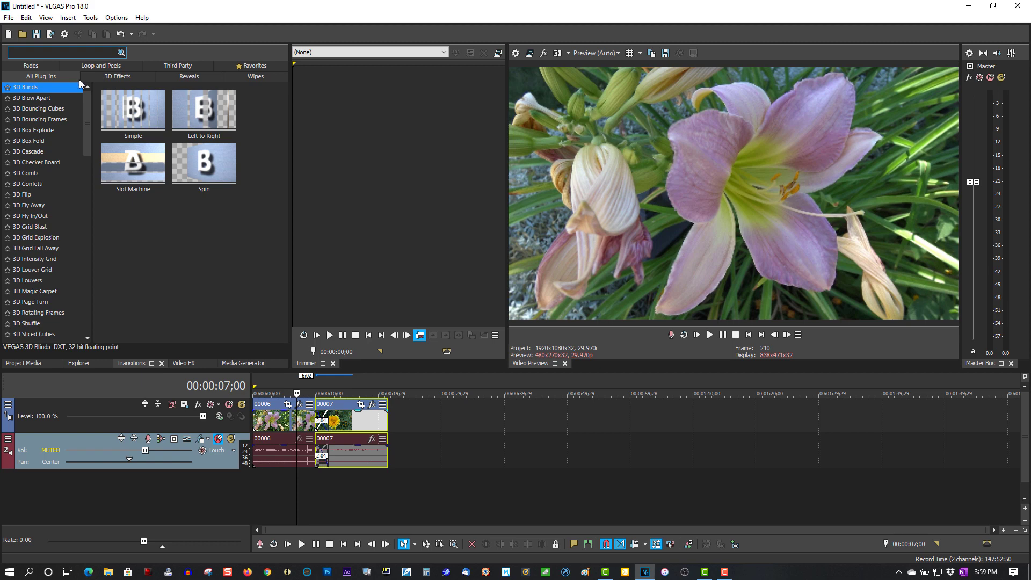
click(126, 117)
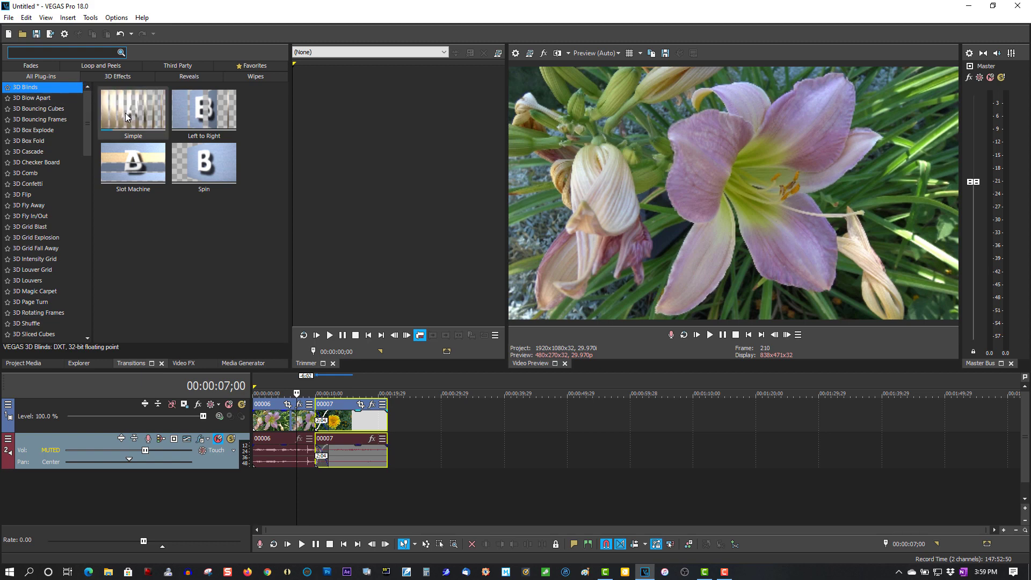
drag(124, 113, 322, 423)
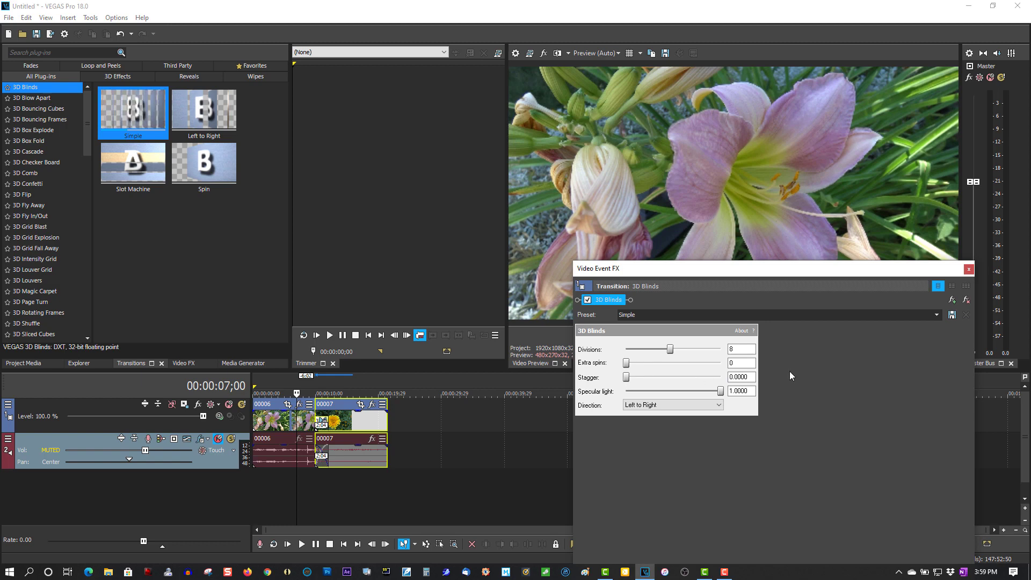
click(969, 272)
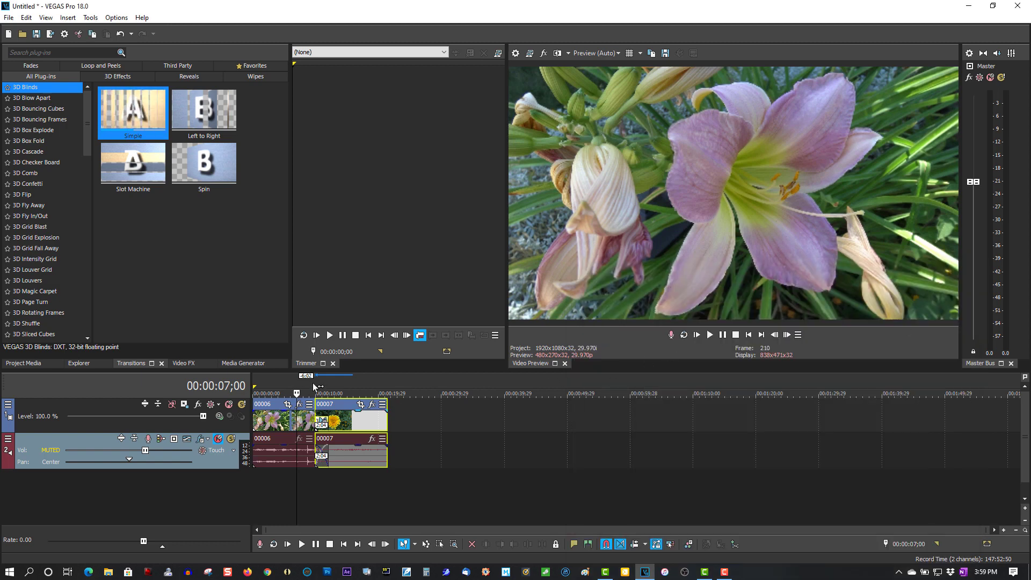
- Play back the 3D Blinds transition and undo its application to the crossfade
click(710, 335)
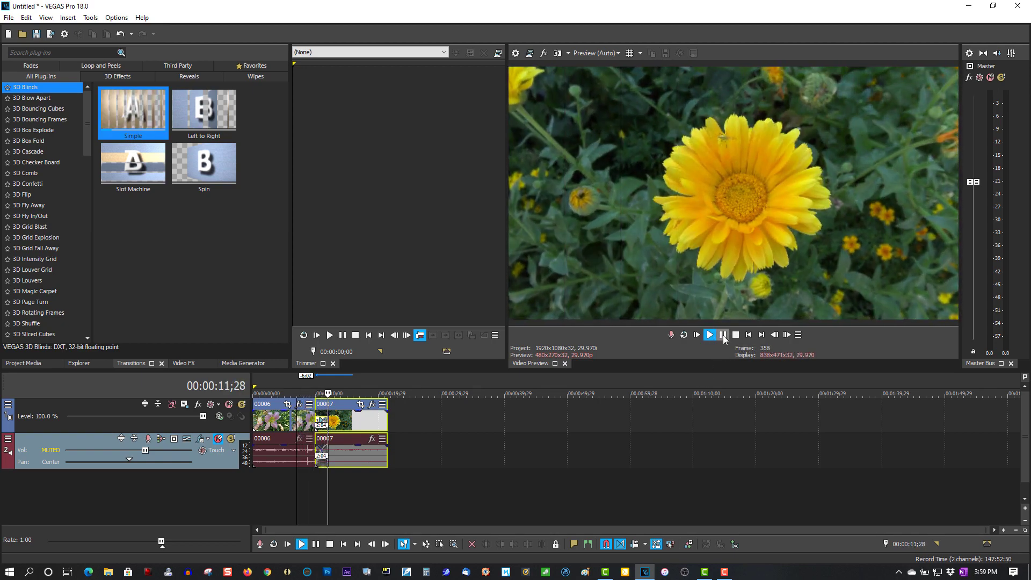
key(Return)
click(298, 392)
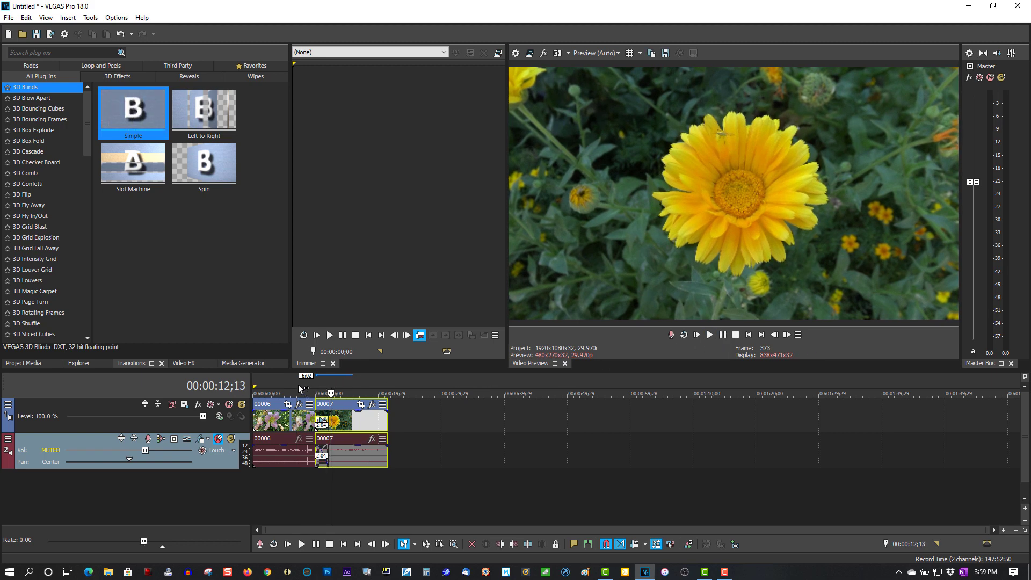
click(26, 17)
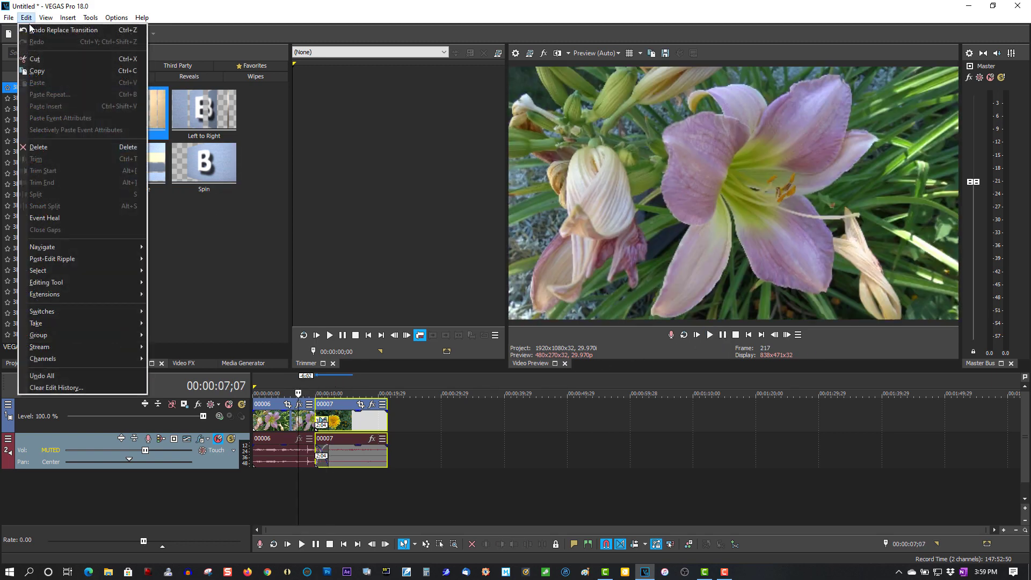
click(31, 30)
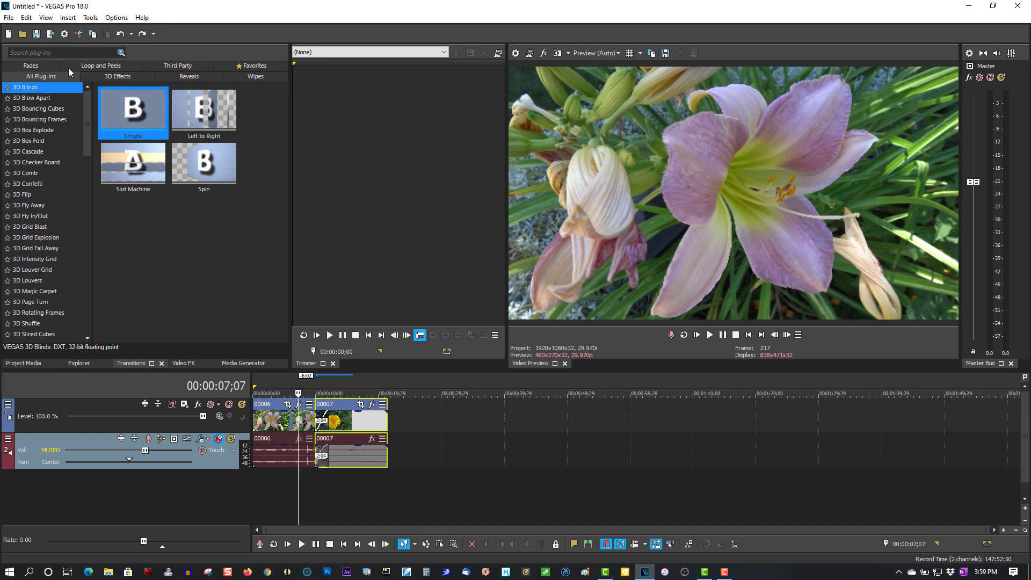
- Apply the Clock Wipe (Default) preset to the crossfade between the two clips
drag(91, 115, 84, 167)
click(50, 219)
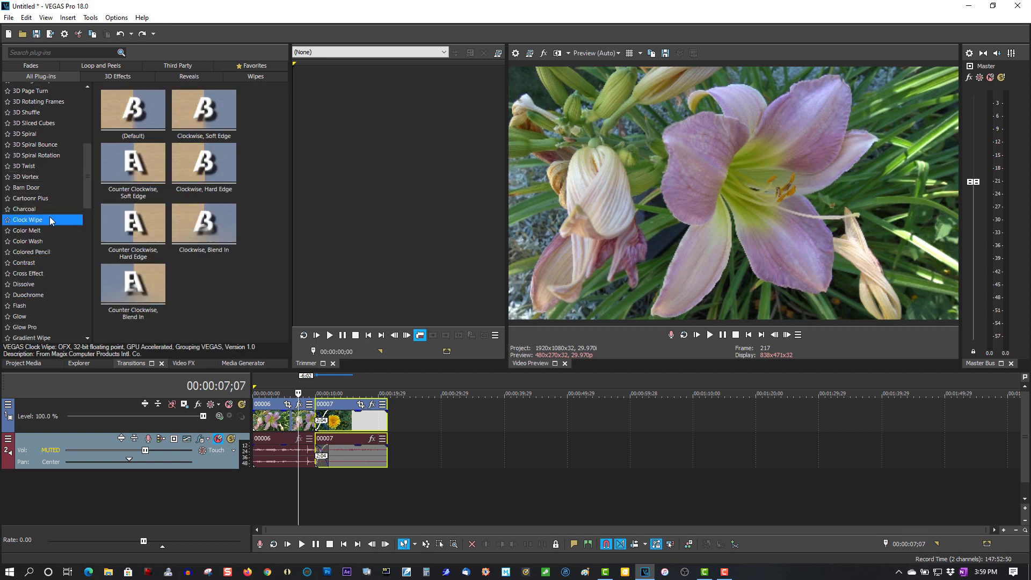
drag(144, 101, 321, 424)
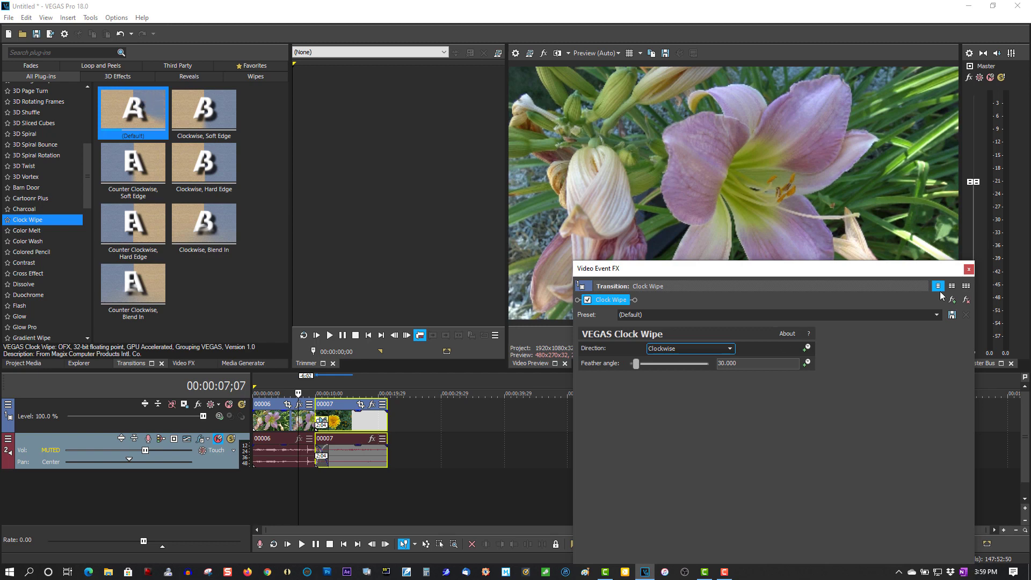
click(970, 271)
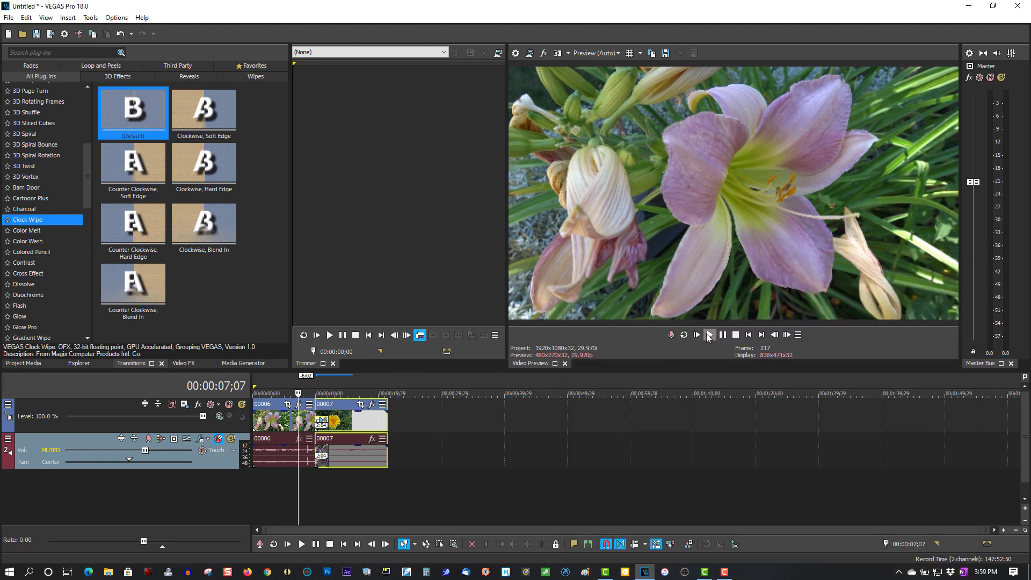
- Play back the Clock Wipe transition between the two flower clips twice
click(709, 335)
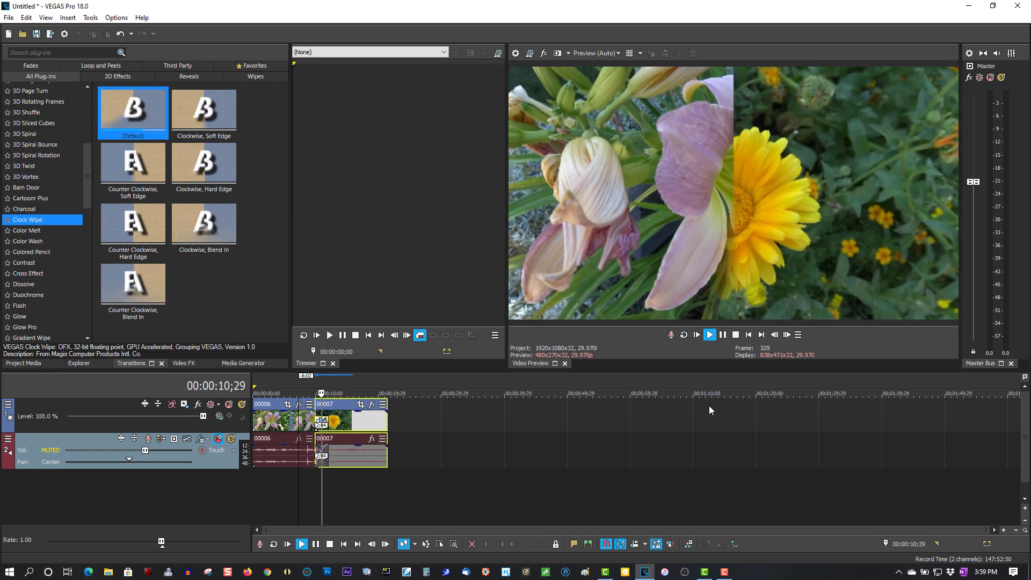
click(723, 335)
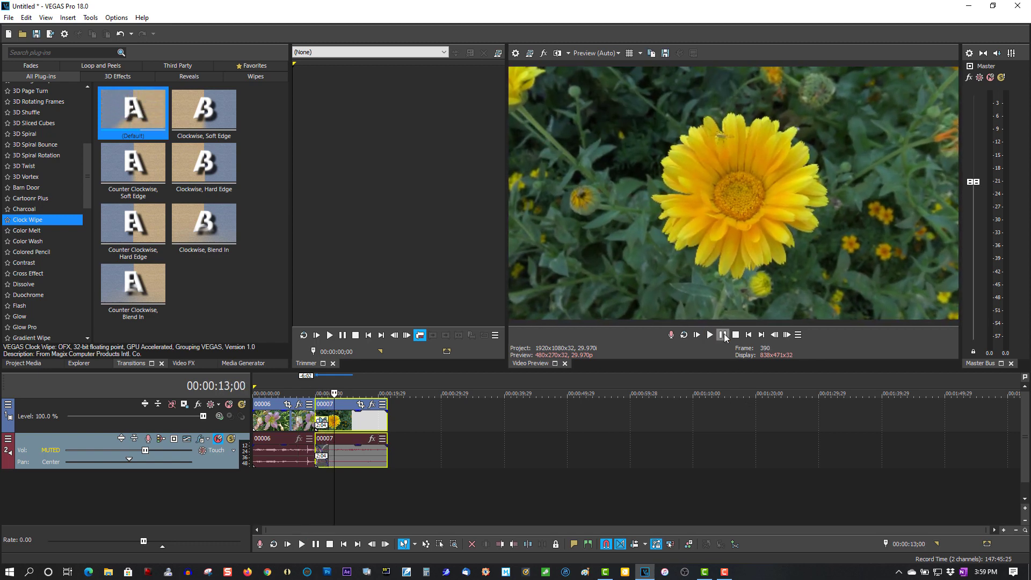
click(302, 385)
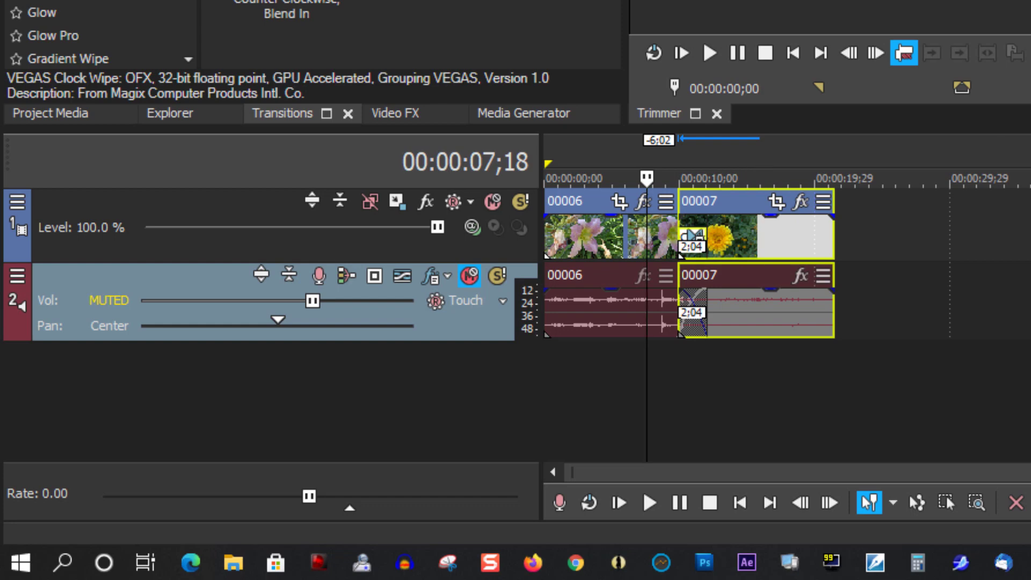
key(space)
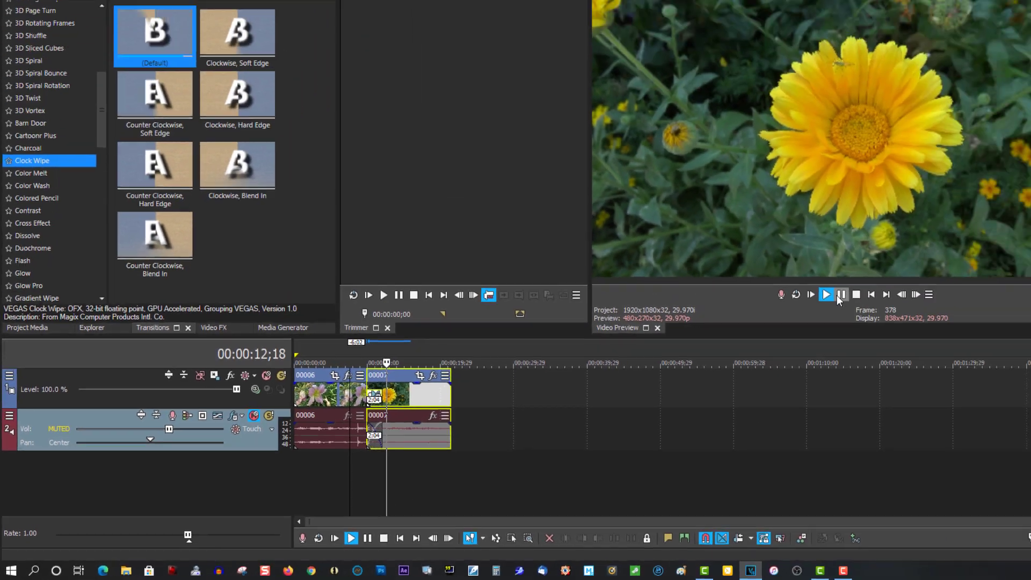
click(839, 295)
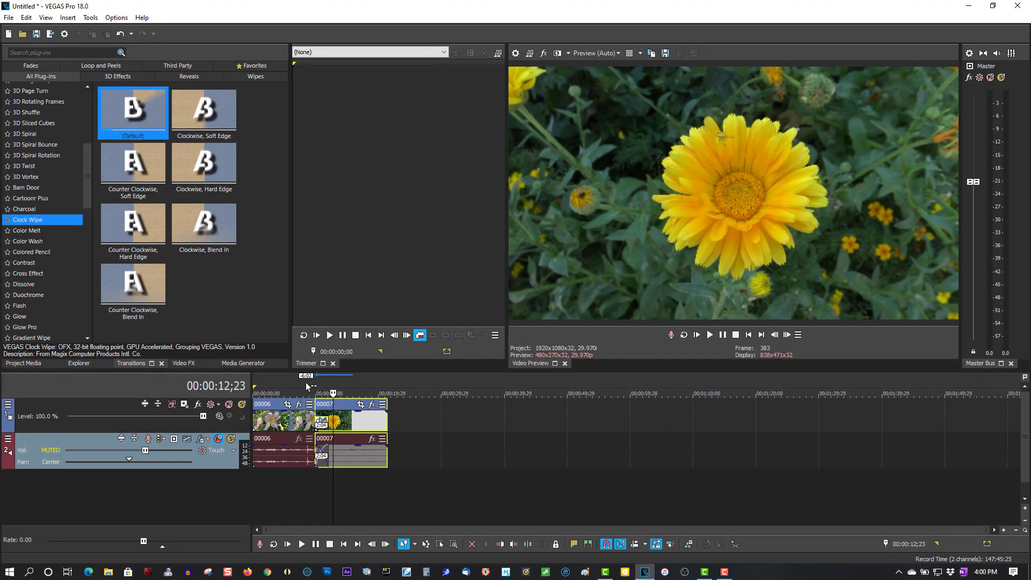
- Undo the Clock Wipe transition on the crossfade
click(307, 386)
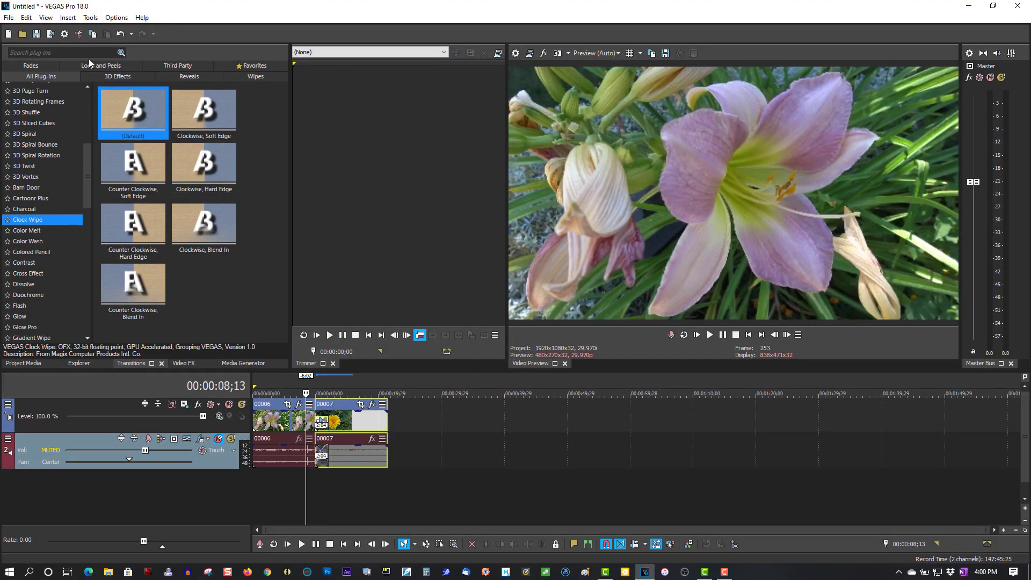
click(26, 18)
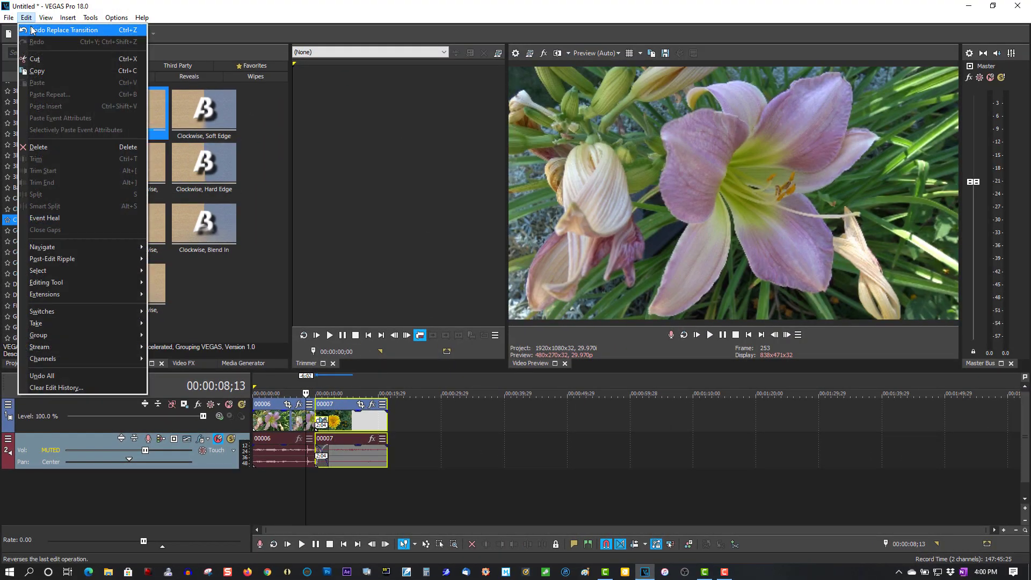
click(37, 30)
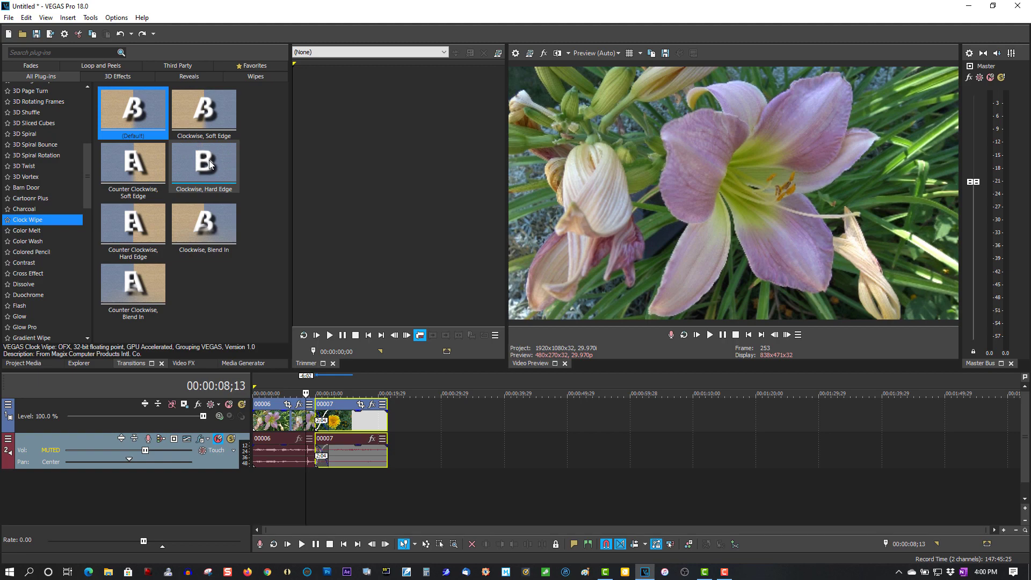
- Switch to TechSmith Camtasia and locate the Whip spin transition in its transitions library
click(607, 573)
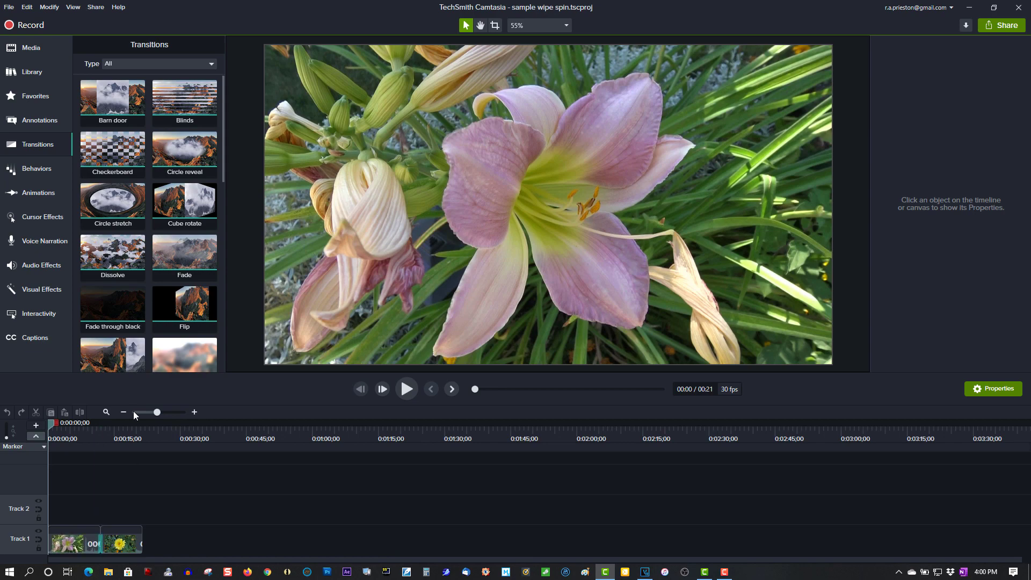
drag(223, 166, 227, 321)
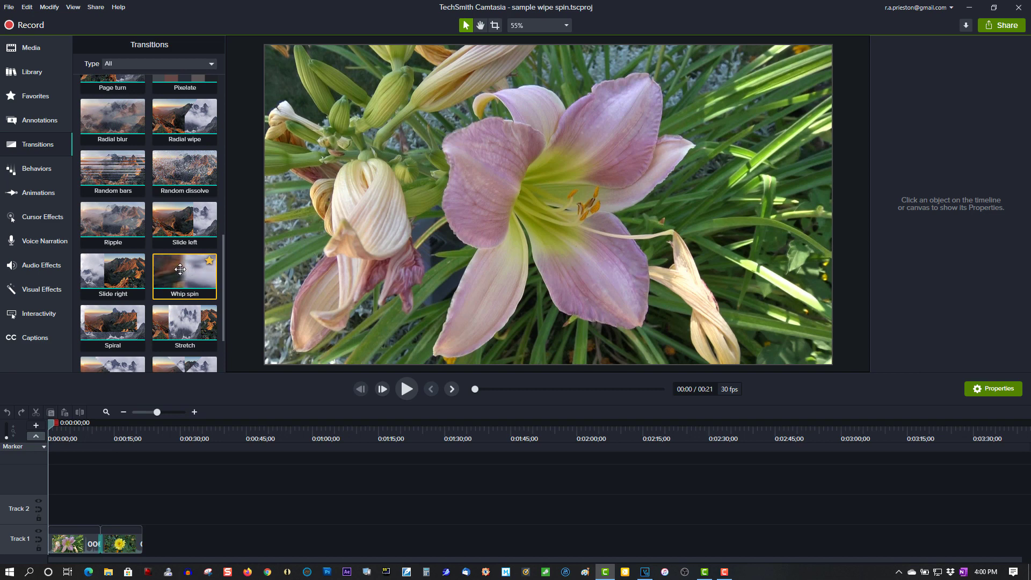
- Play the transition between the two flower clips on Track 1 twice, starting from about 7 seconds the first time
drag(181, 269, 79, 428)
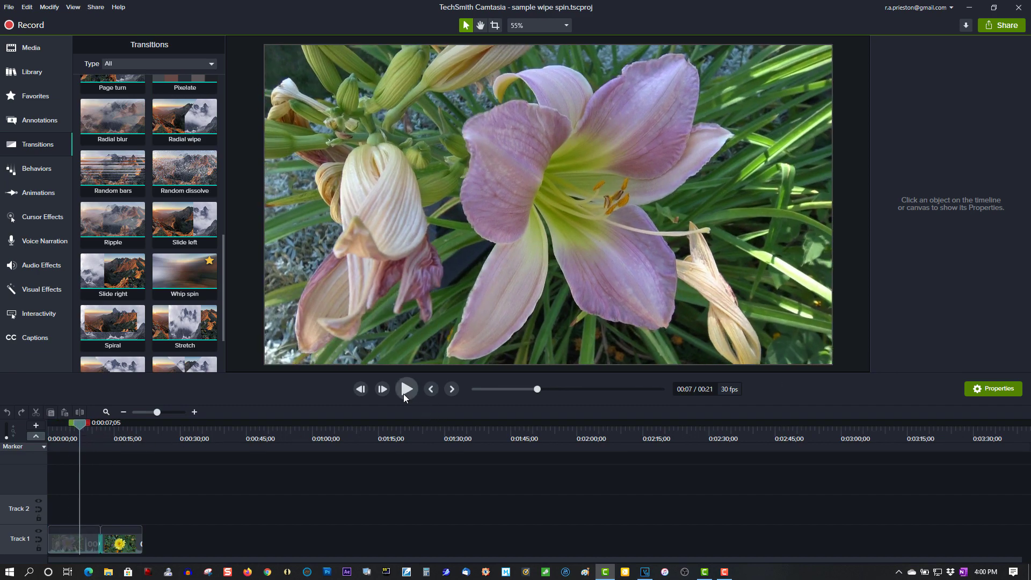
click(407, 389)
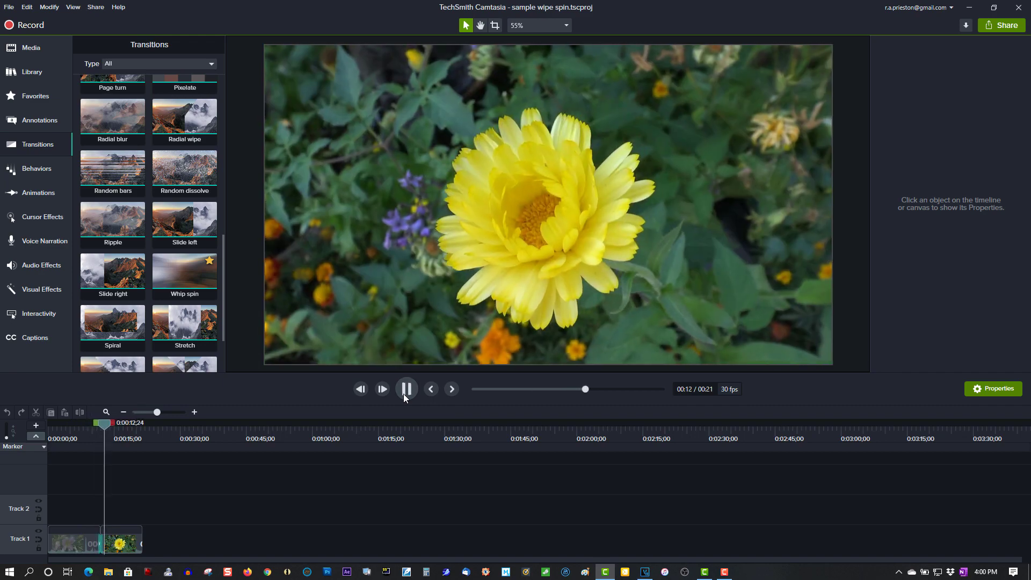
click(407, 391)
drag(105, 428, 92, 425)
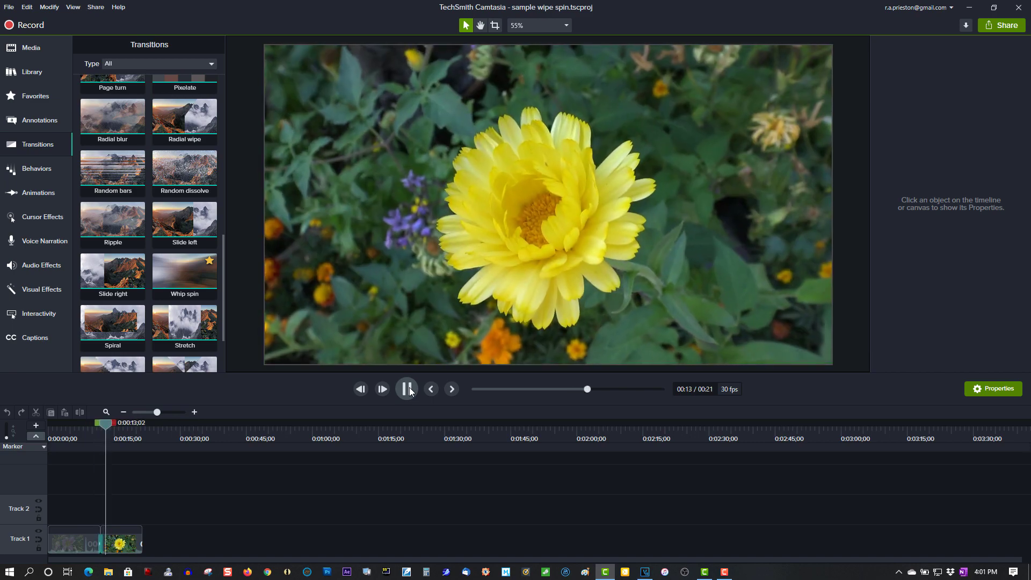
click(407, 389)
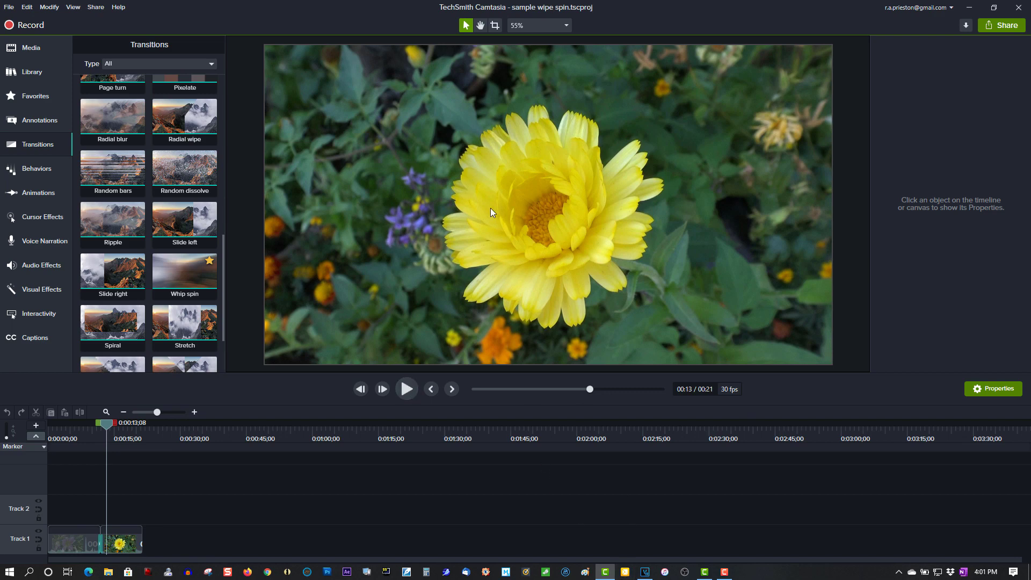
- Switch back to VEGAS Pro and apply the default Cross Effect preset from the Fades transitions to the crossfade between the two flower clips
click(644, 573)
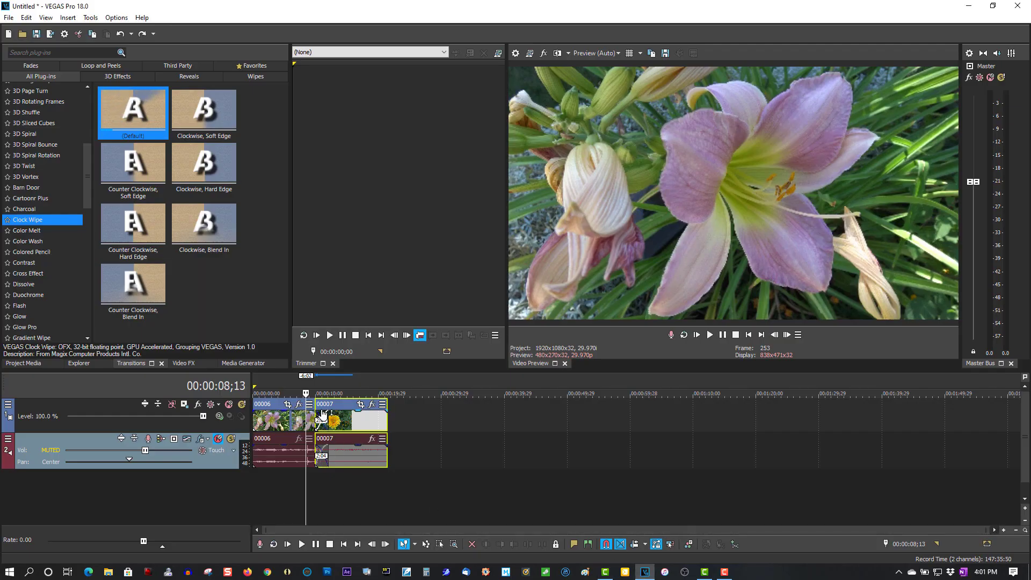
click(23, 65)
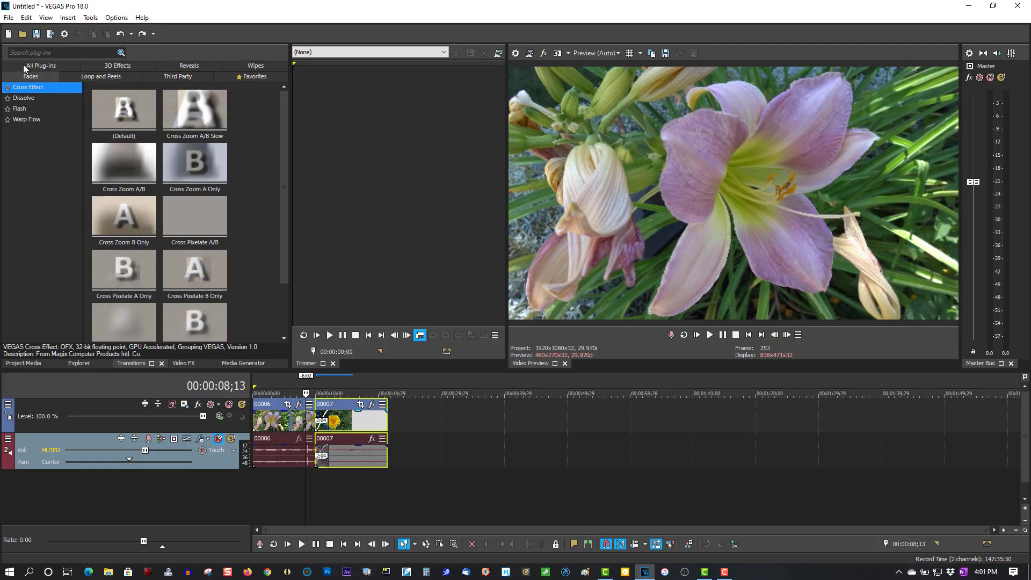
drag(102, 108, 324, 428)
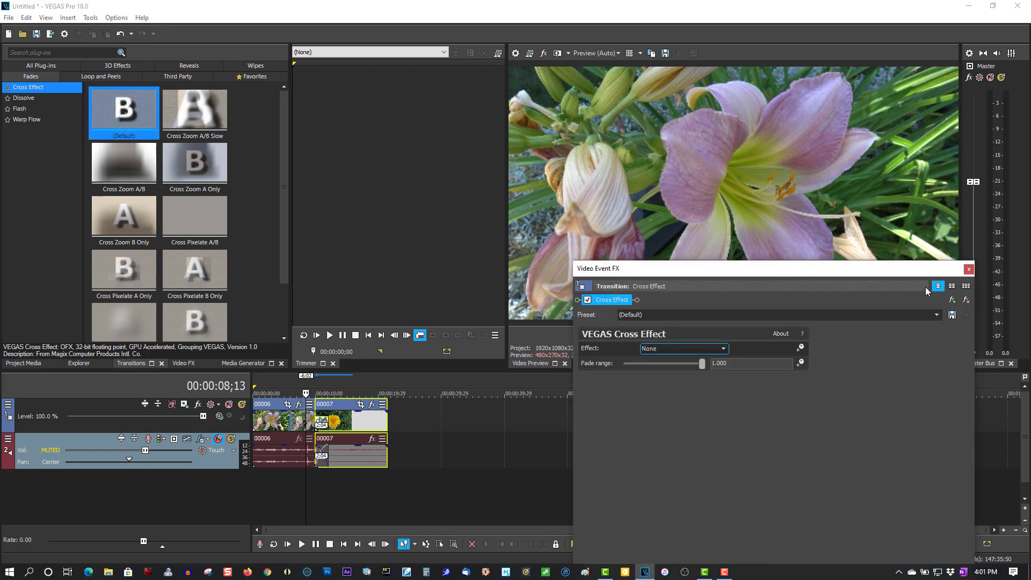
click(968, 270)
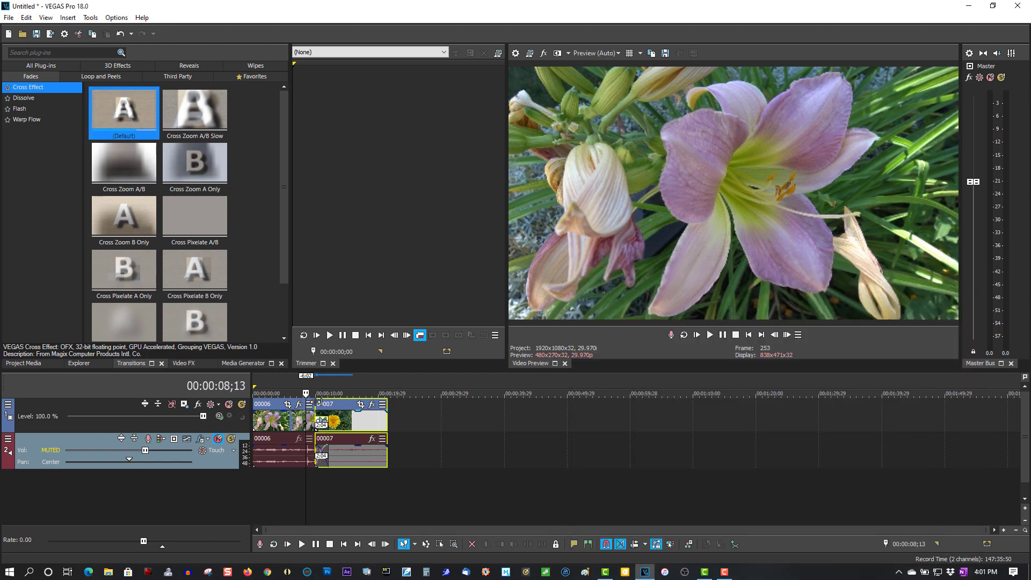
- Play back the Cross Effect transition between the two flower clips and undo its application
click(710, 335)
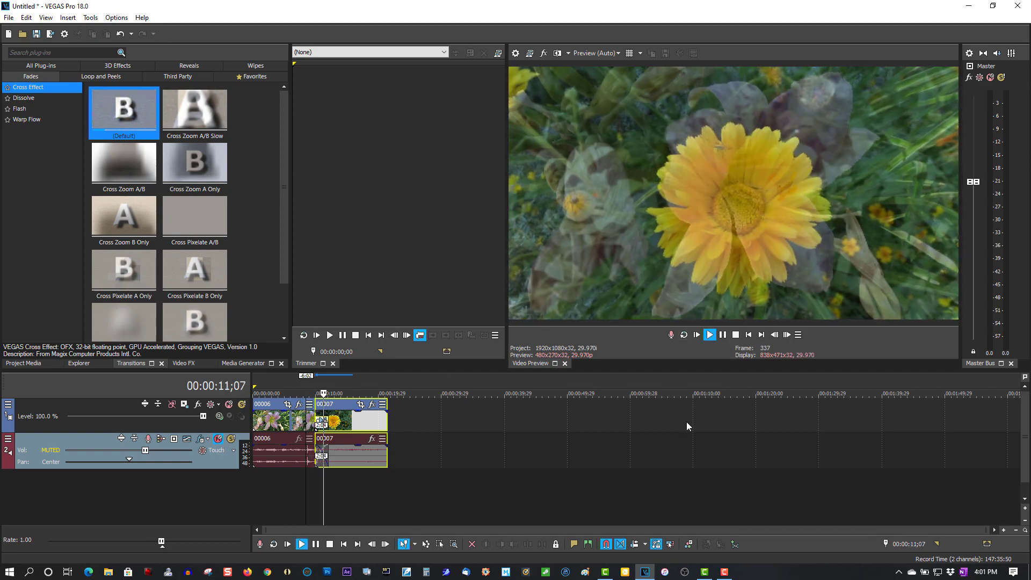
click(724, 335)
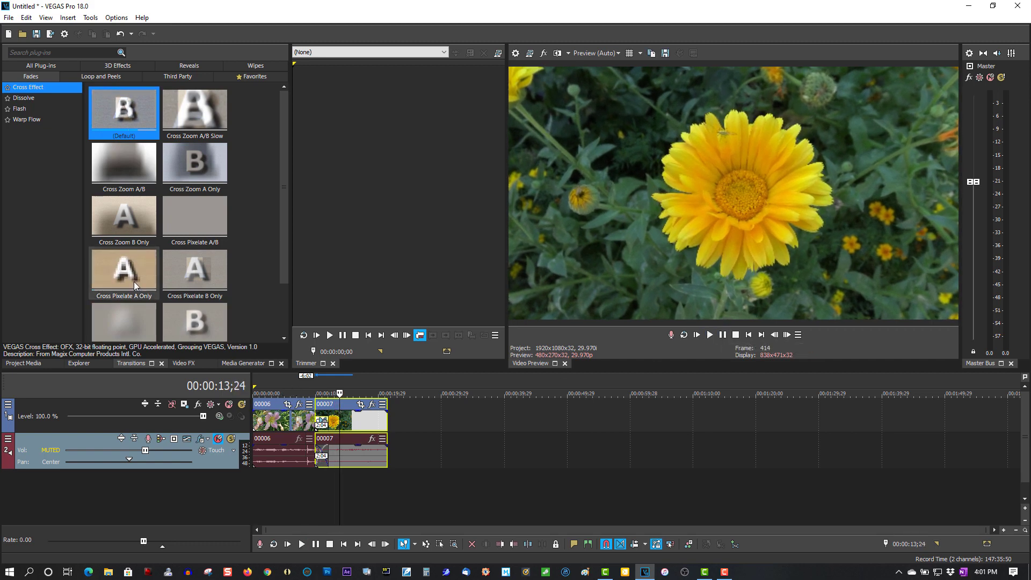
click(25, 17)
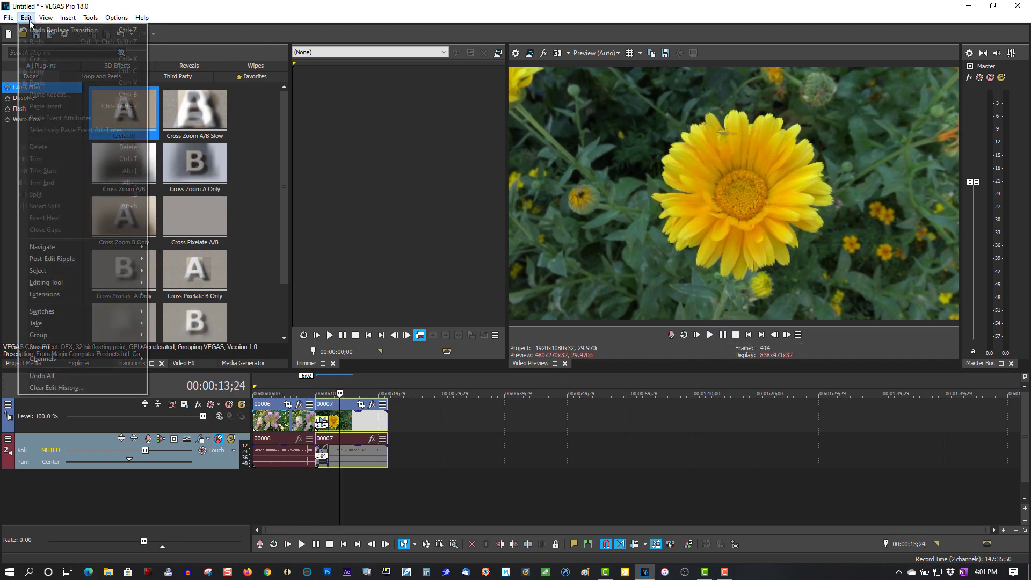
click(32, 31)
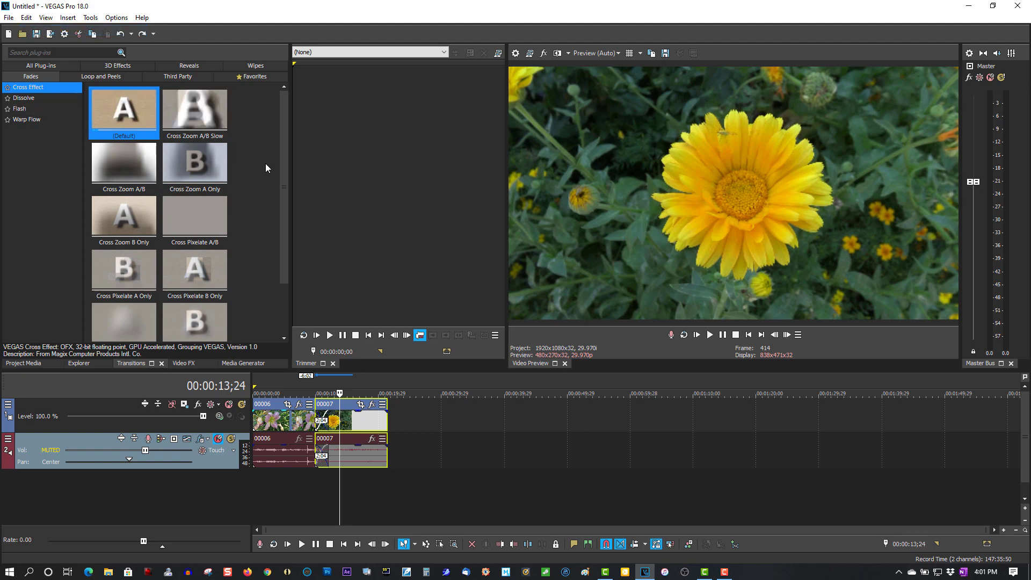
- Apply the Soft Flash preset of the Flash transition to the crossfade between the clips and dismiss its effect settings
drag(285, 189, 283, 242)
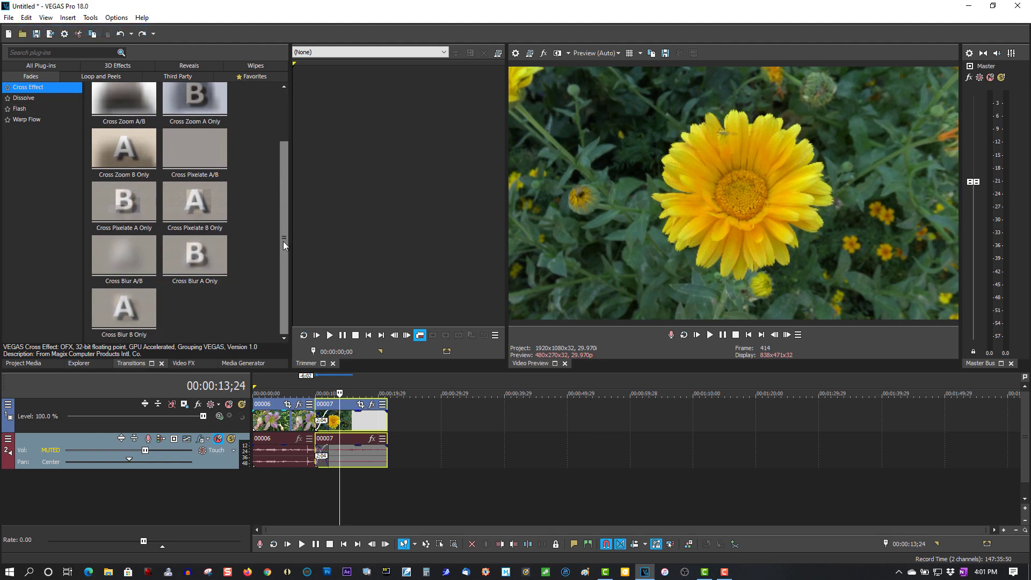
drag(284, 243, 294, 141)
click(17, 109)
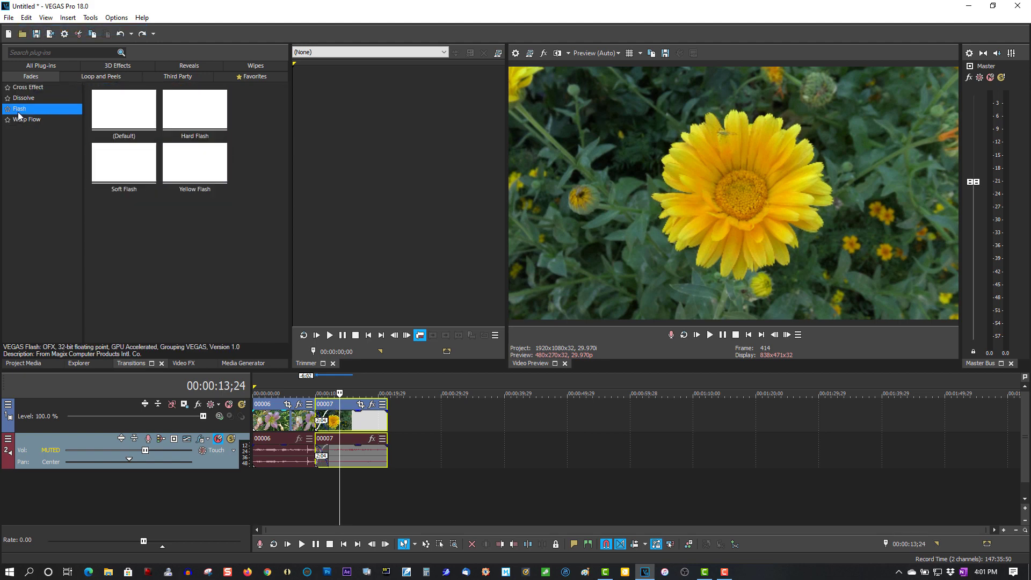
drag(134, 164, 321, 421)
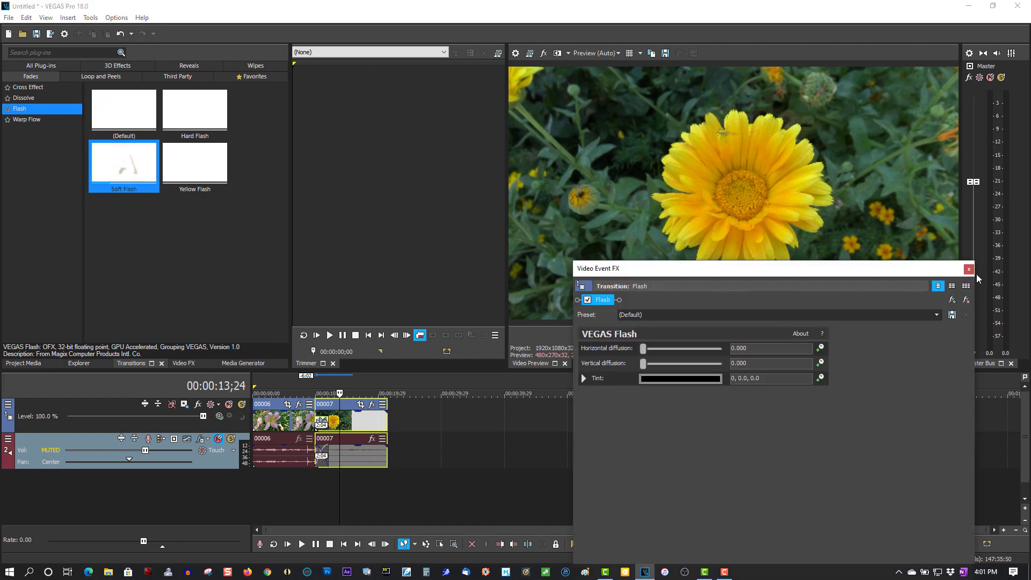
click(968, 269)
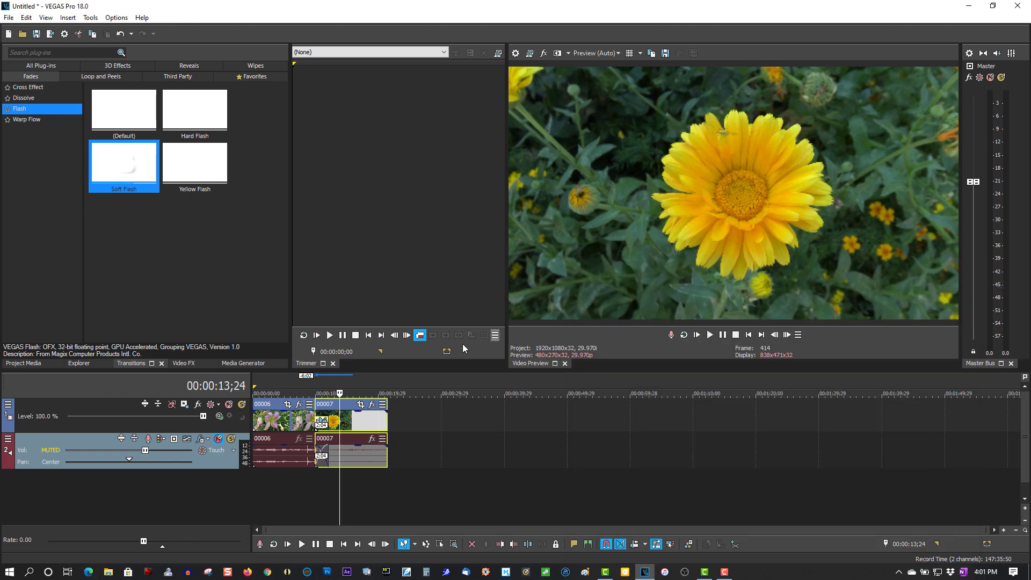
- Play back the Flash transition between the two flower clips, starting from about 7 seconds, and pause once it has finished
click(295, 383)
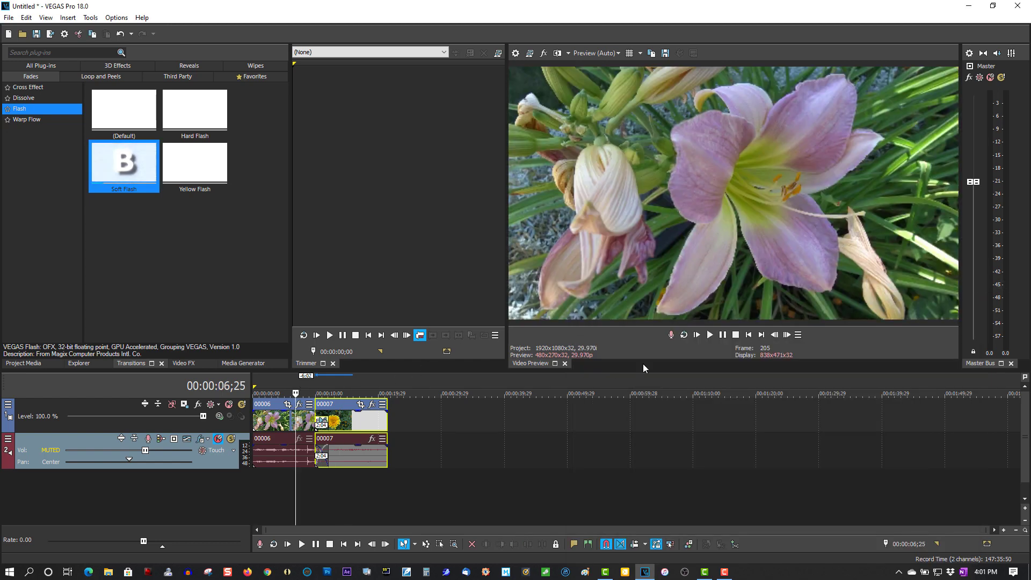
click(707, 335)
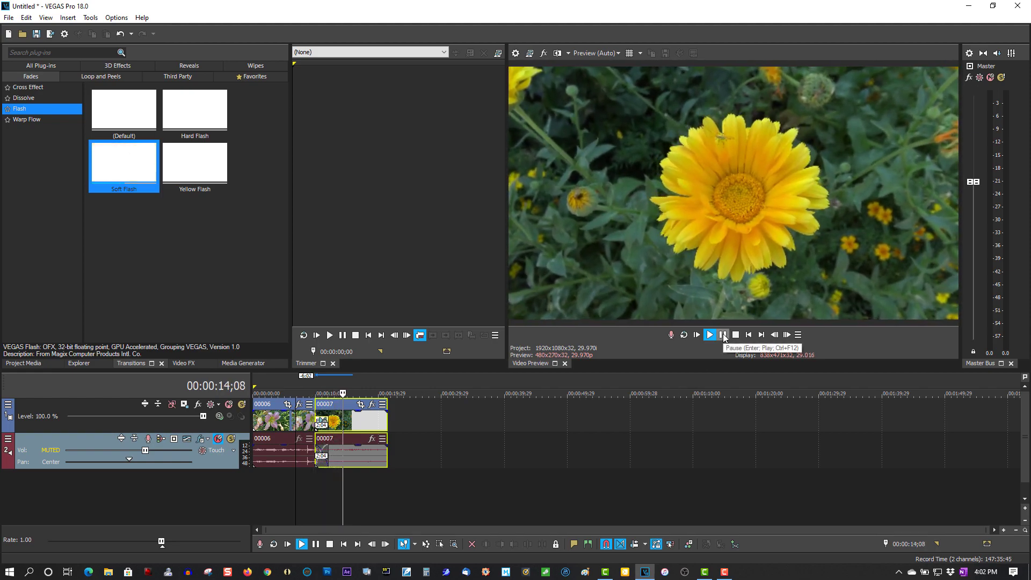
click(723, 335)
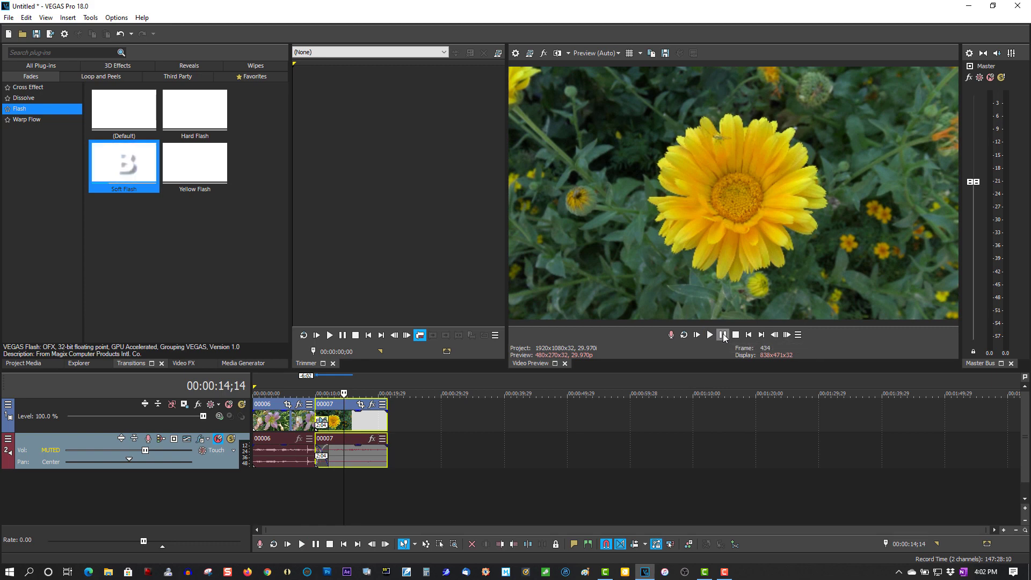